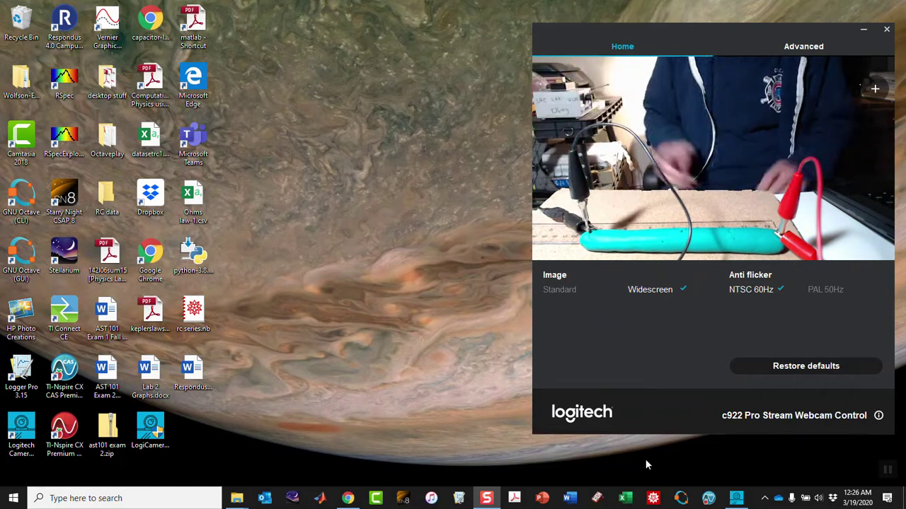
Bring Logger Pro forward, move it top-left, shrink the Current graph and narrow the window beside the webcam
left_click(458, 498)
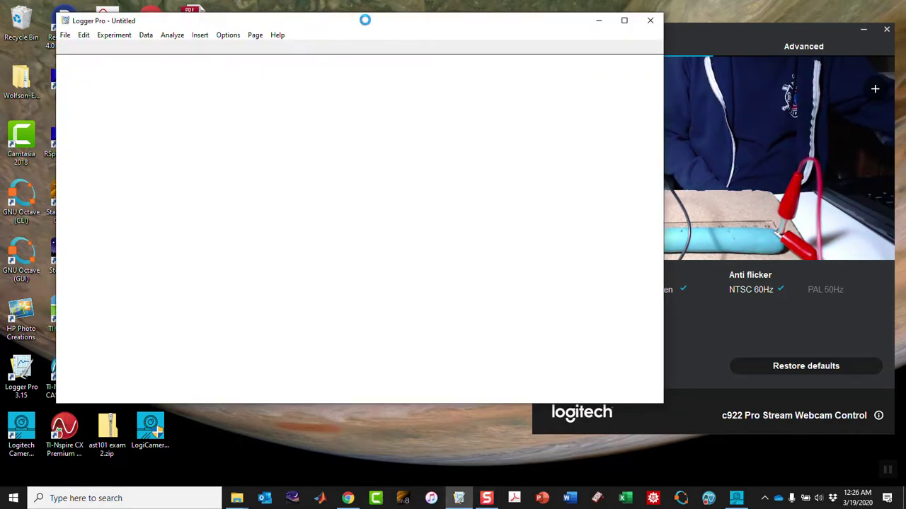
left_click_drag(366, 21, 316, 27)
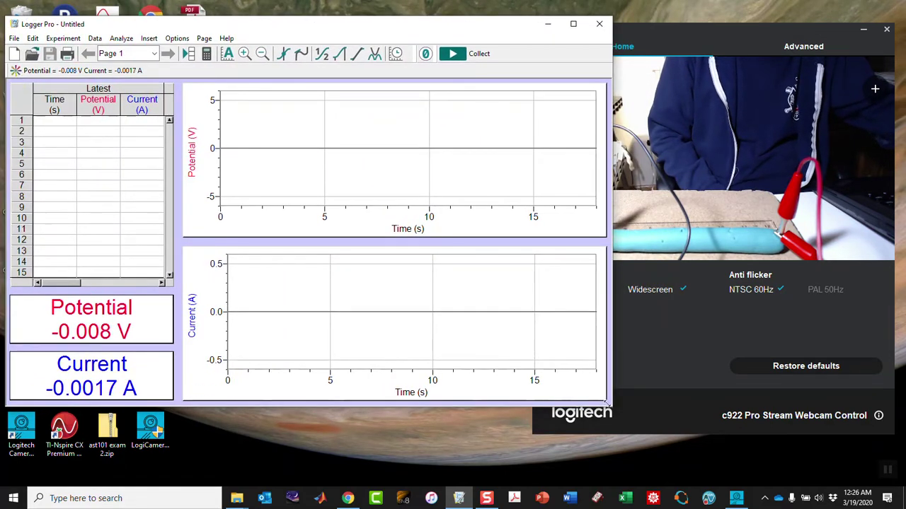
left_click_drag(606, 402, 609, 453)
left_click_drag(613, 409, 529, 458)
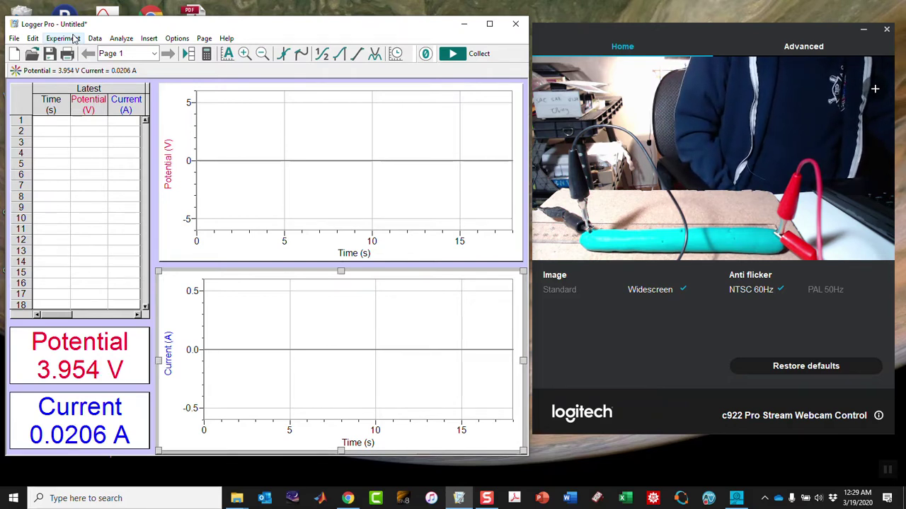
Set data collection to Events With Entry with a Length column (short name L) in cm
left_click(75, 38)
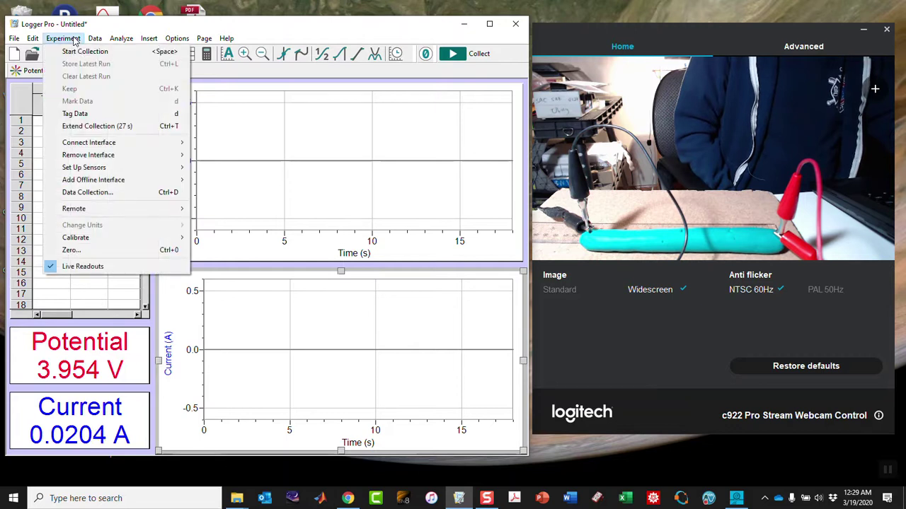
left_click(91, 193)
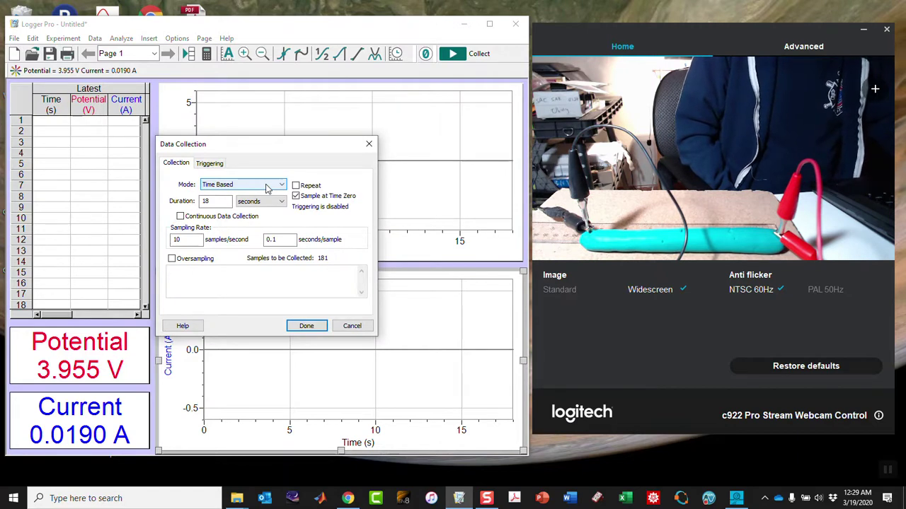
left_click(267, 185)
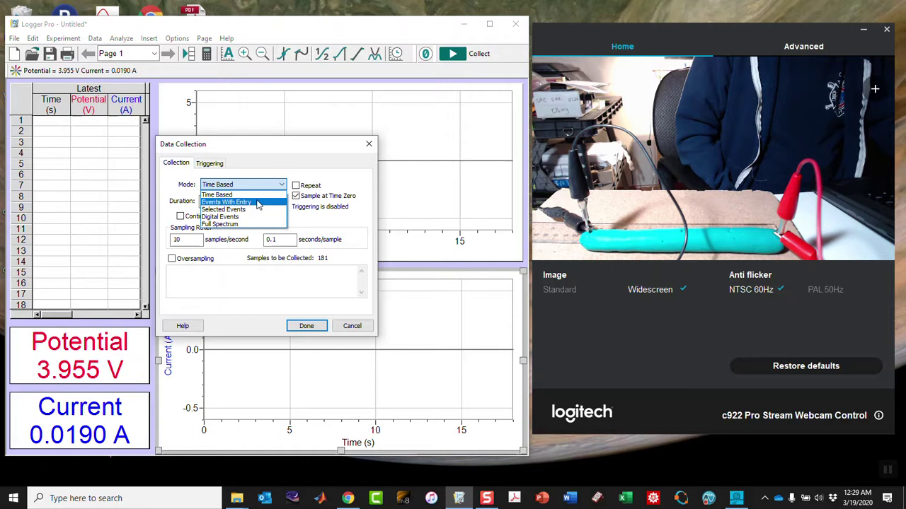
left_click(258, 203)
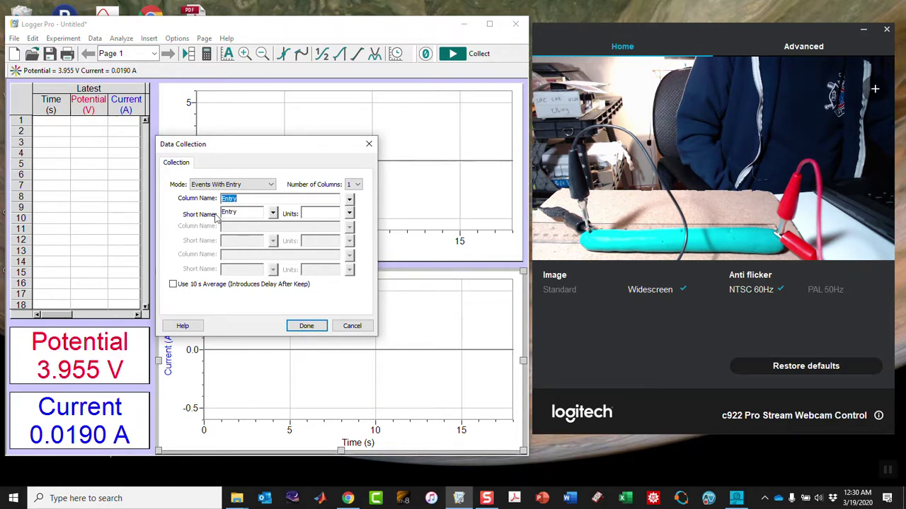
type("L")
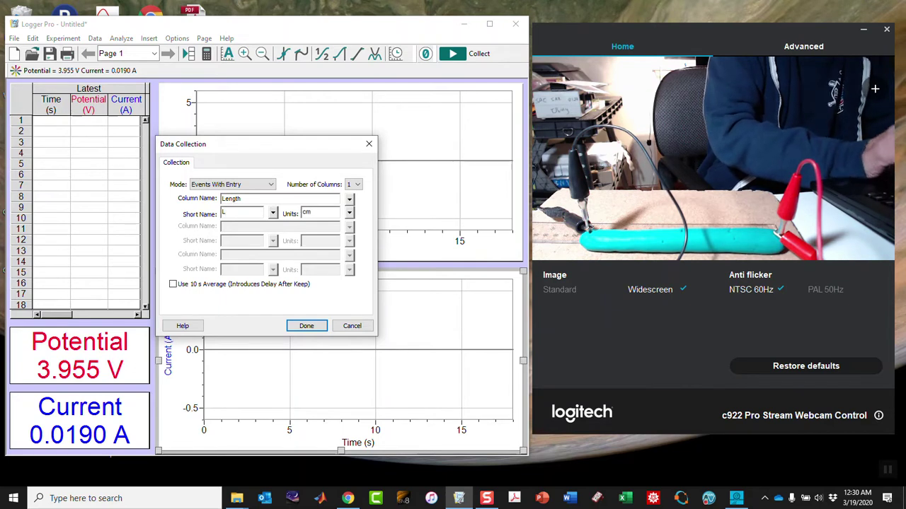
key("Tab")
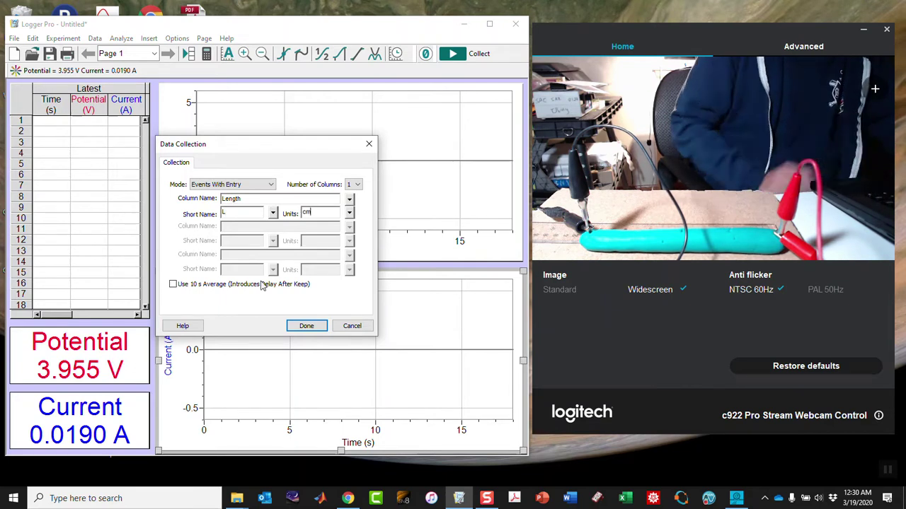
left_click(305, 326)
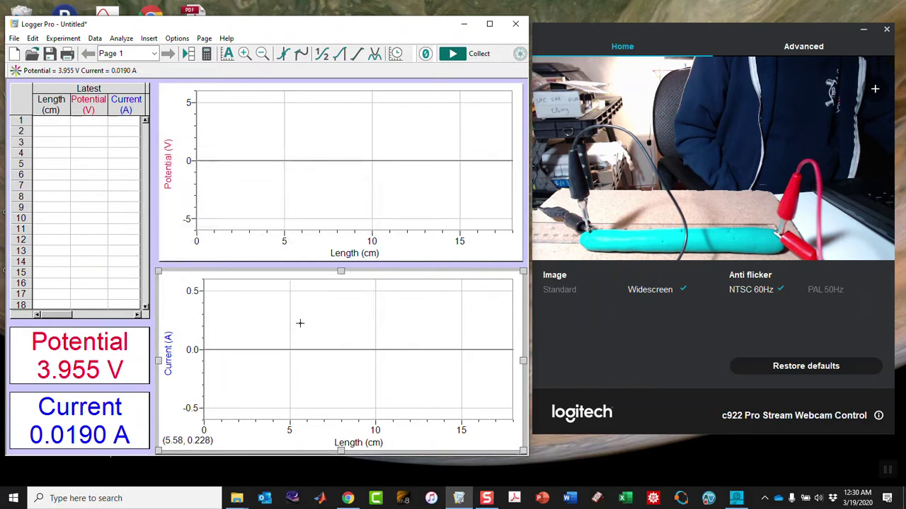
Start collecting and keep the first point at 18.5 cm length (3.957 V, 0.0201 A)
left_click(453, 54)
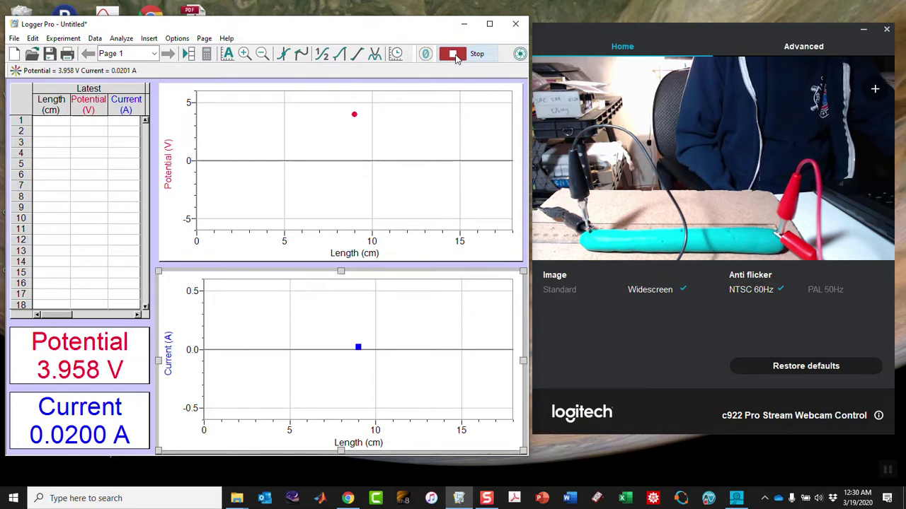
left_click(520, 55)
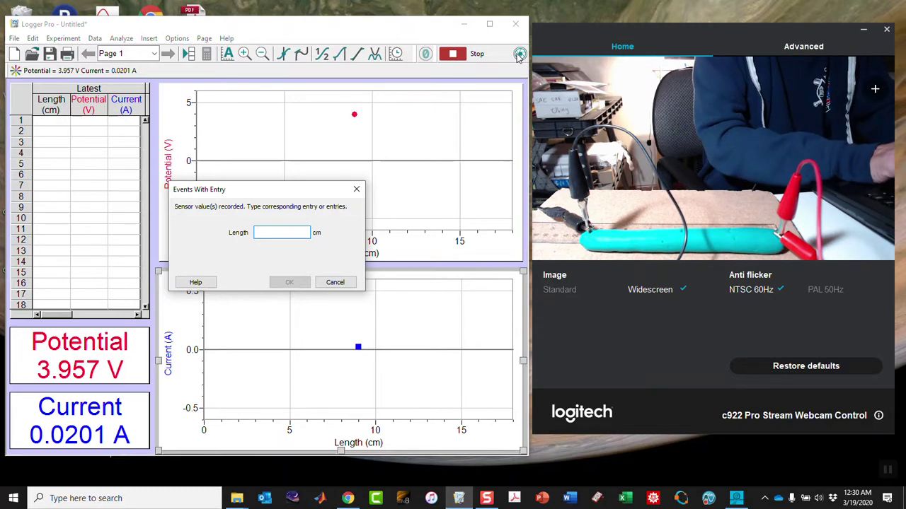
type("18.5")
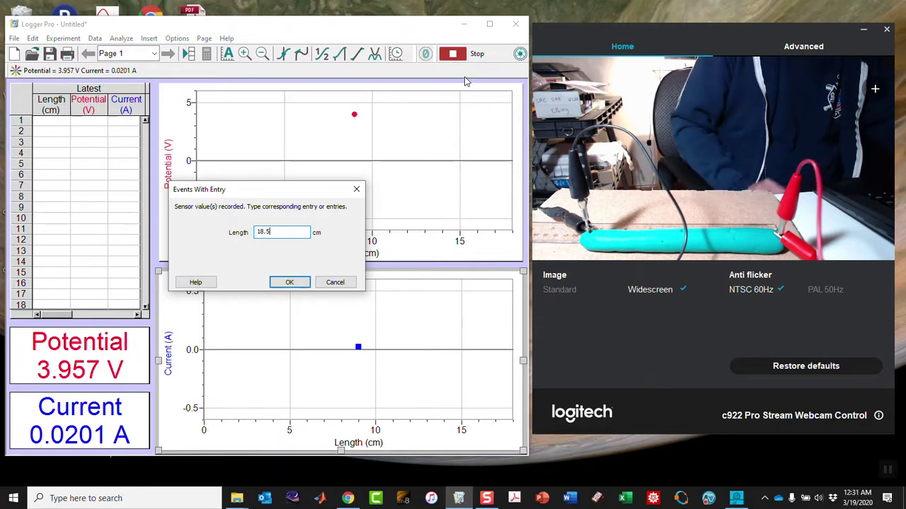
left_click(289, 283)
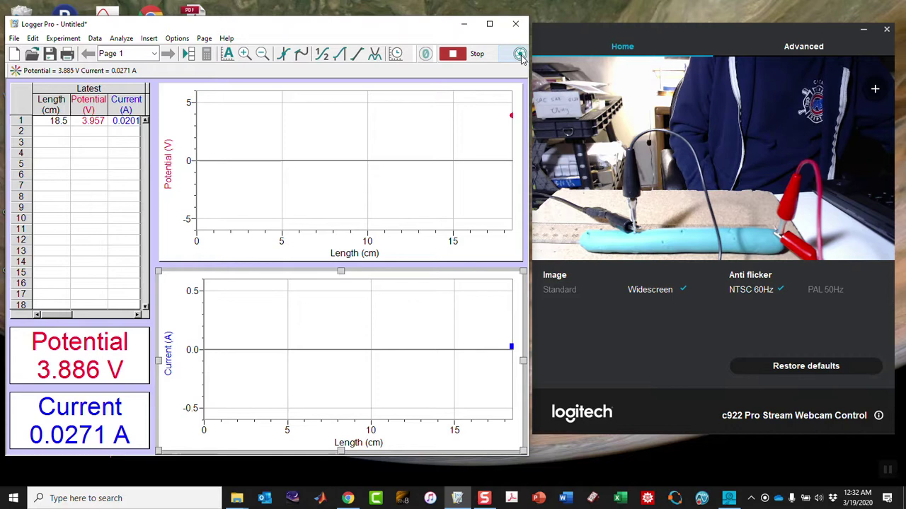
left_click(520, 54)
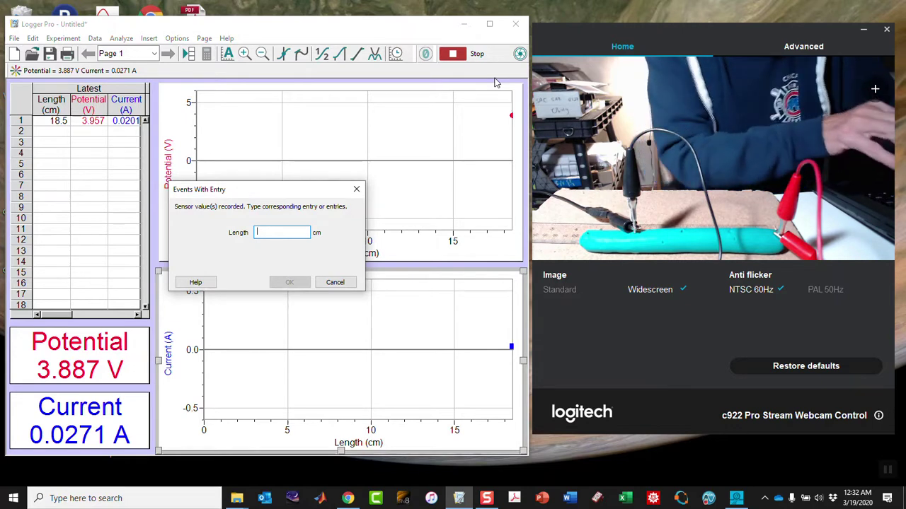
Enter 13.6 cm as the second point's length (3.887 V, 0.0271 A)
type("13.6")
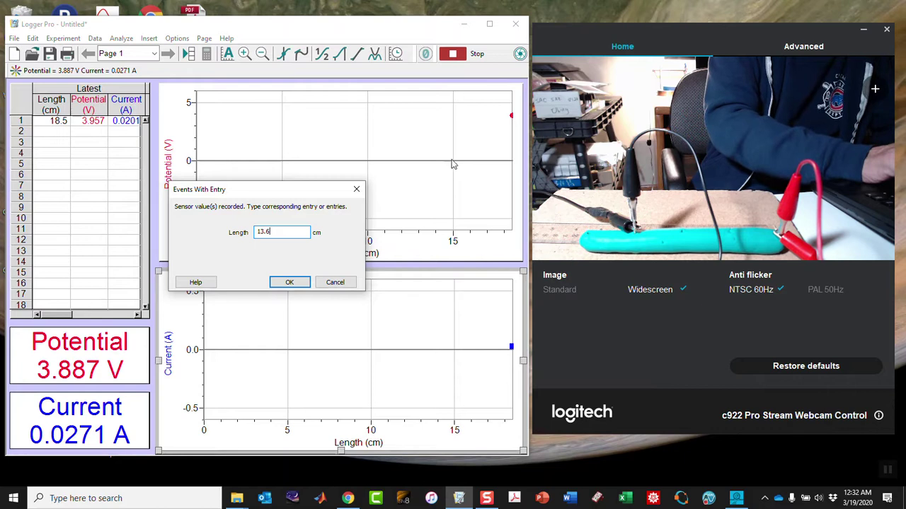
left_click(287, 283)
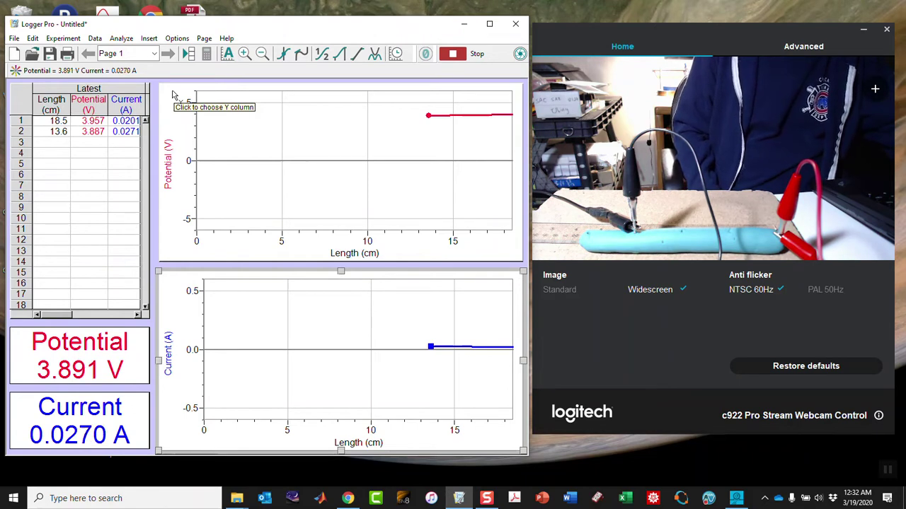
Uncheck Connect Points in the graph options so the Current graph shows only point markers
left_click(174, 94)
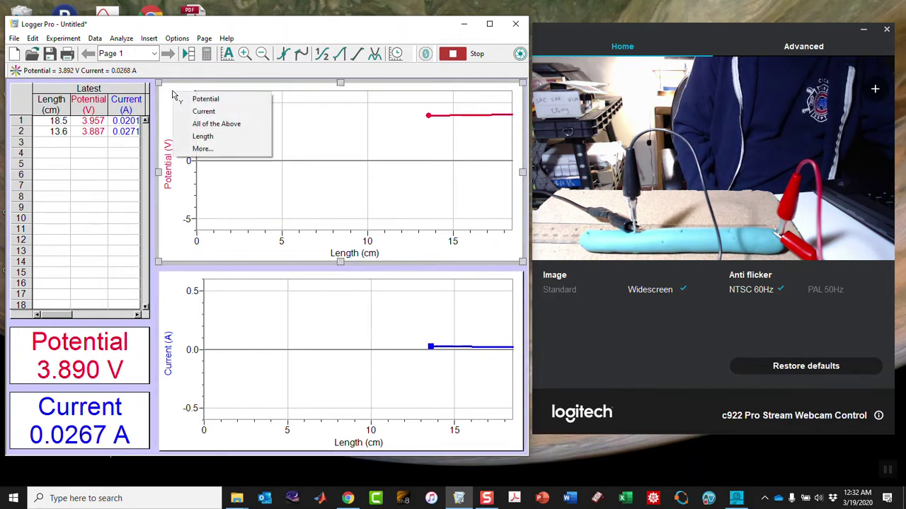
left_click(365, 212)
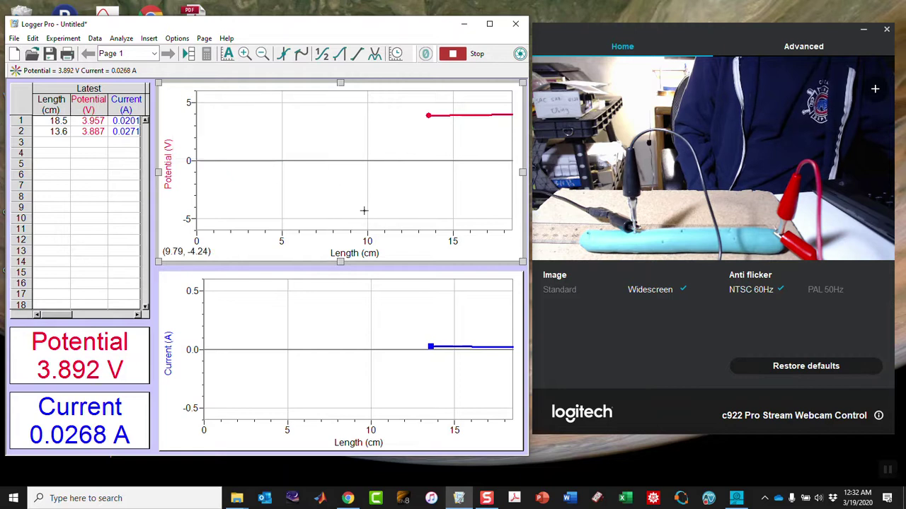
double_click(329, 243)
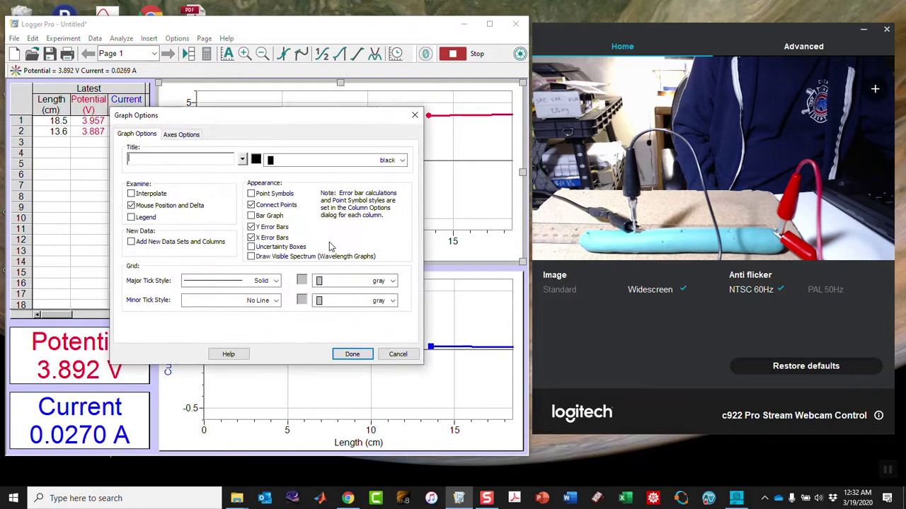
left_click(251, 205)
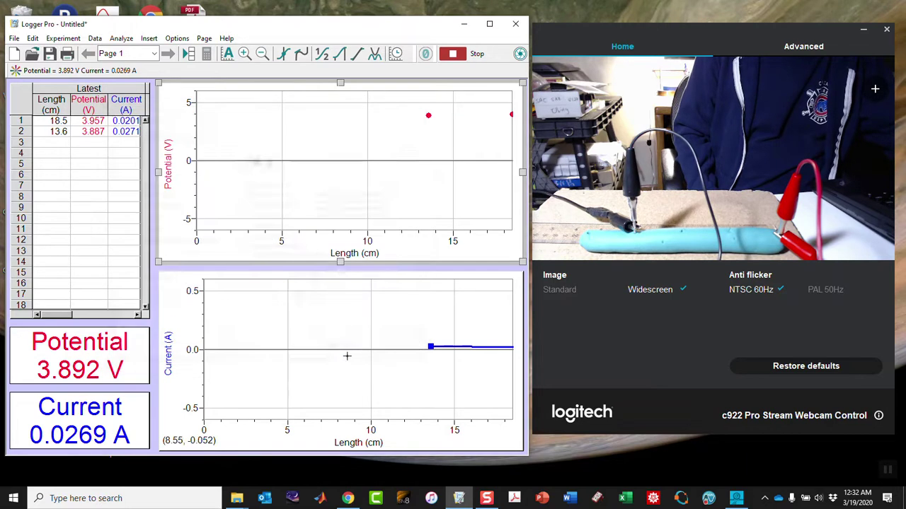
left_click(351, 355)
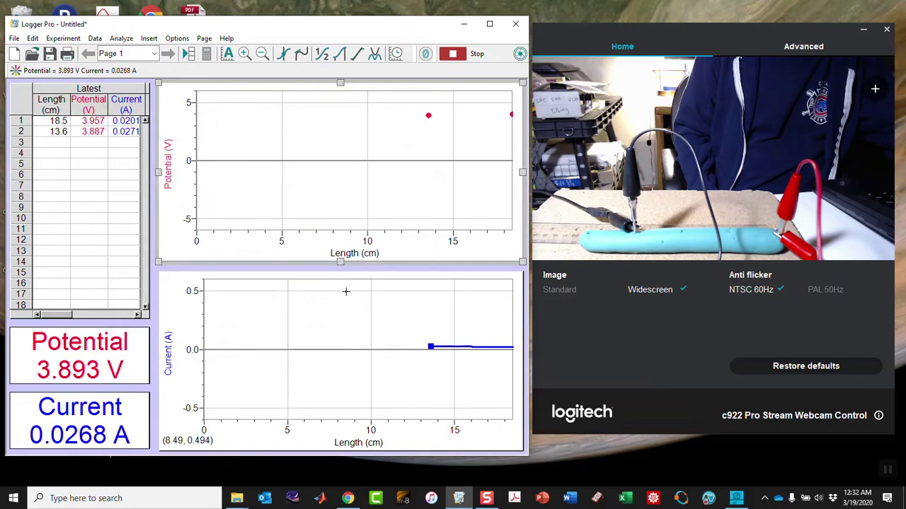
left_click(174, 308)
left_click(185, 296)
left_click(192, 291)
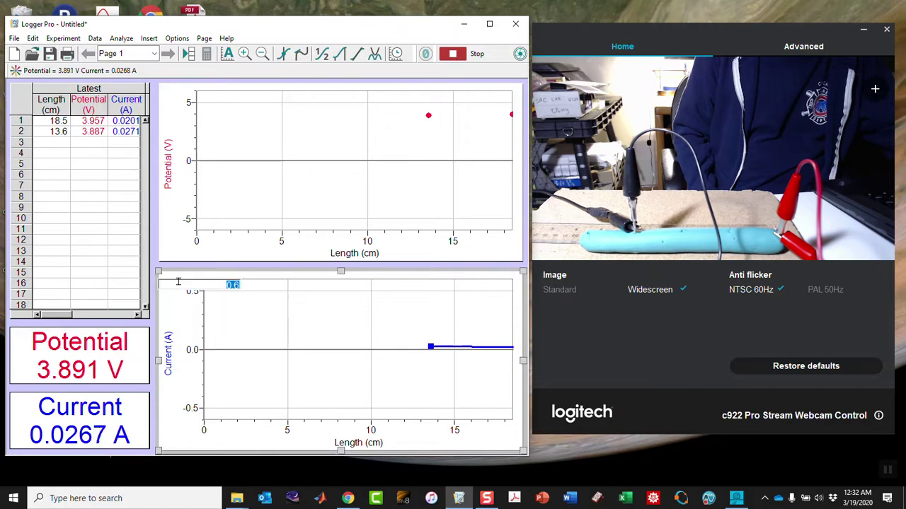
left_click(390, 303)
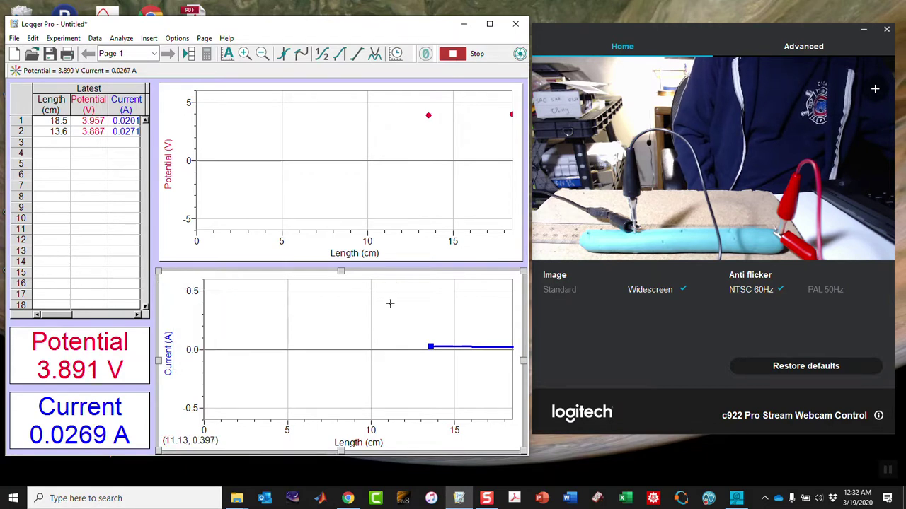
double_click(360, 343)
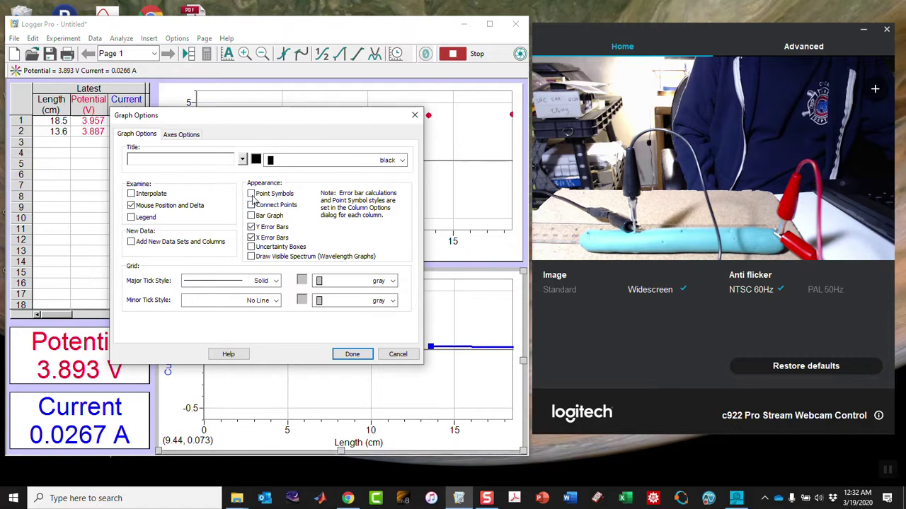
left_click(351, 354)
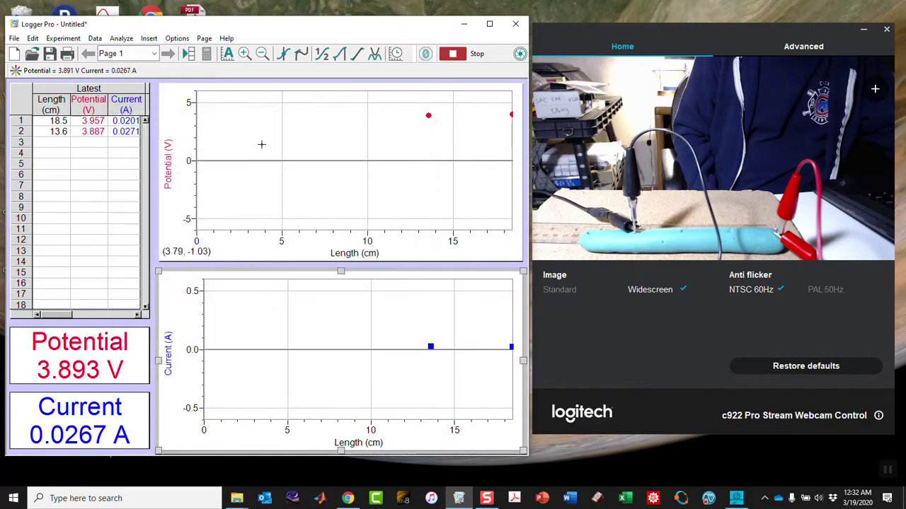
Autoscale the Current graph, then keep a third reading near 3.936 V and 0.0365 A
left_click(228, 55)
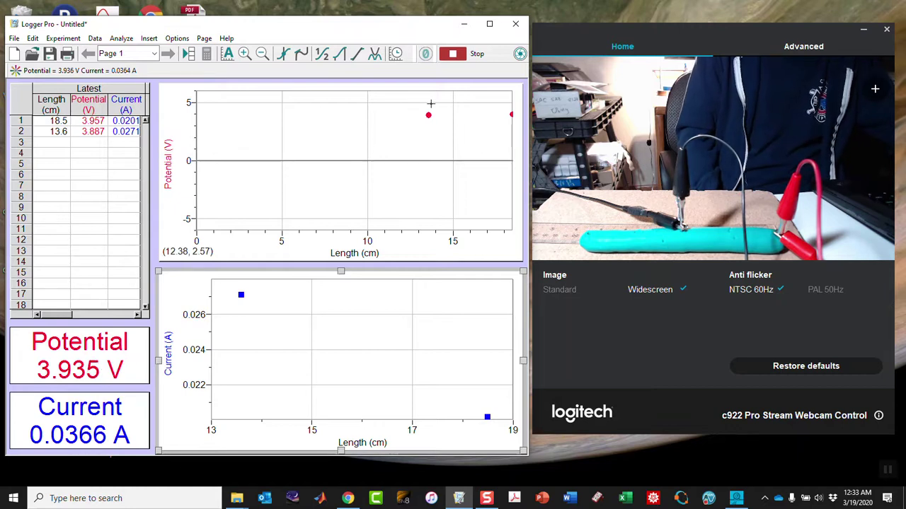
left_click(519, 55)
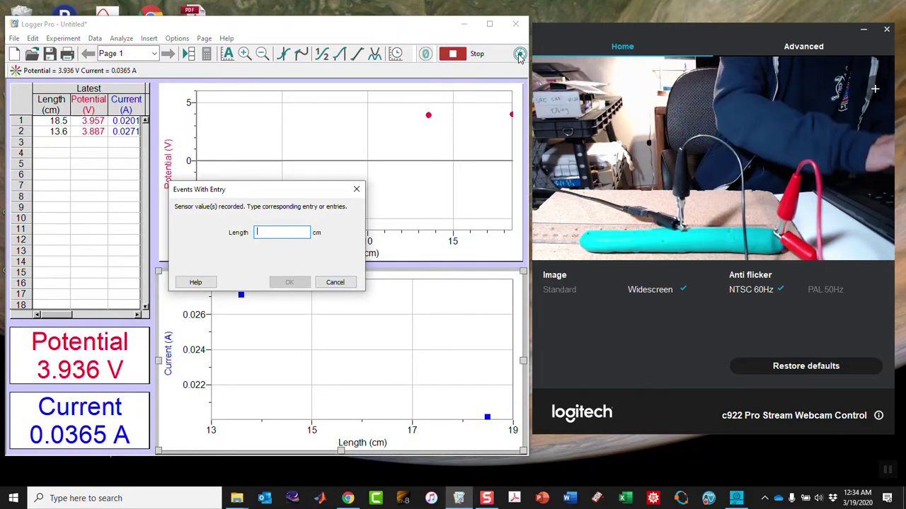
Enter 9.1 cm as the third reading's length
type("9.1")
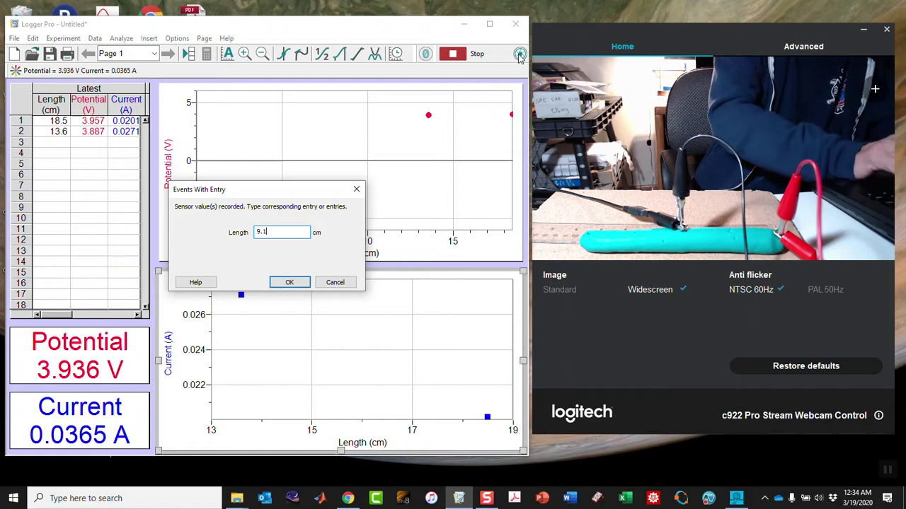
left_click(290, 282)
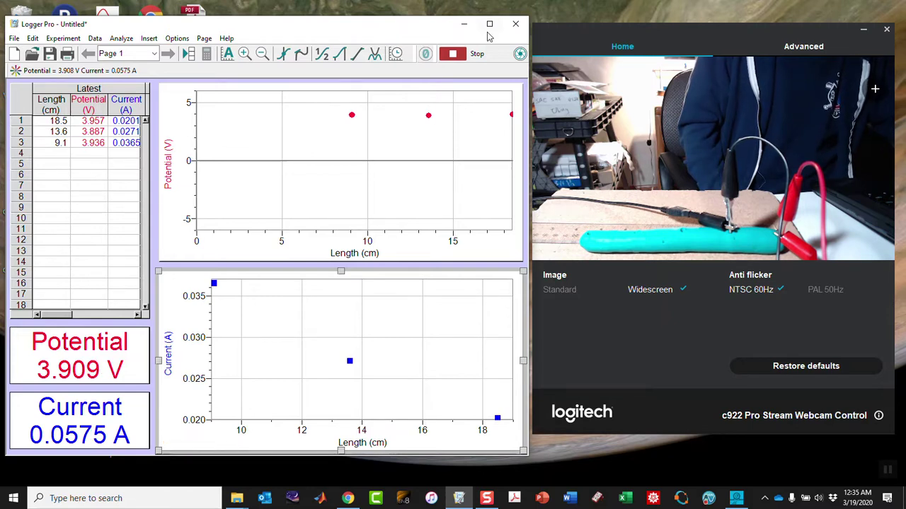
Keep a fourth reading at 4.6 cm (3.903 V, 0.0574 A), then stop collection
left_click(520, 54)
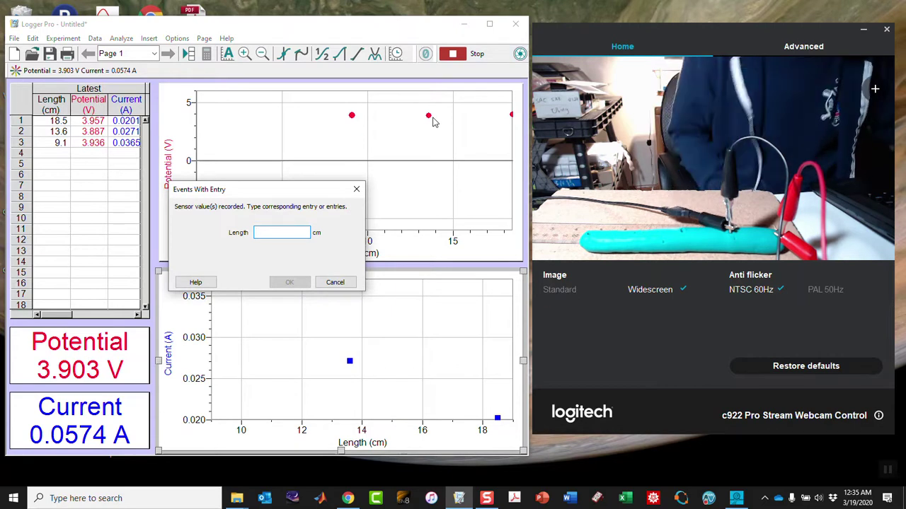
type("4.6")
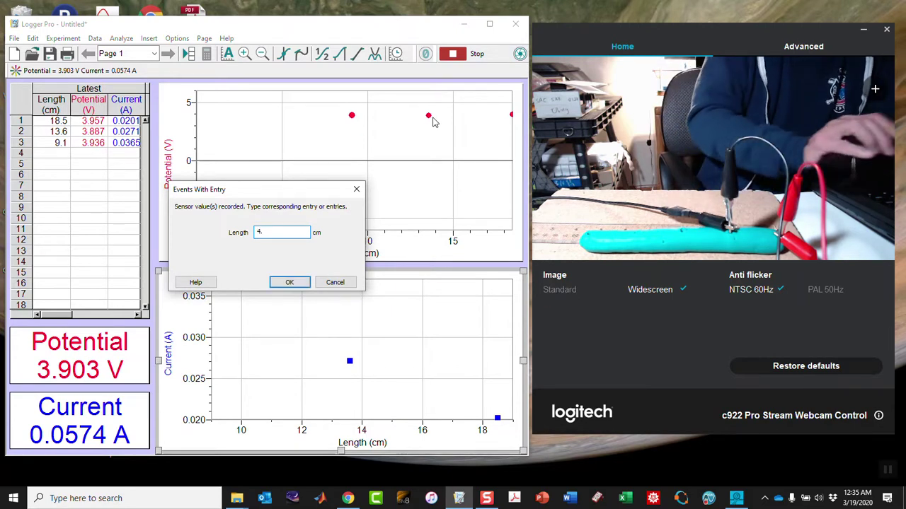
left_click(289, 283)
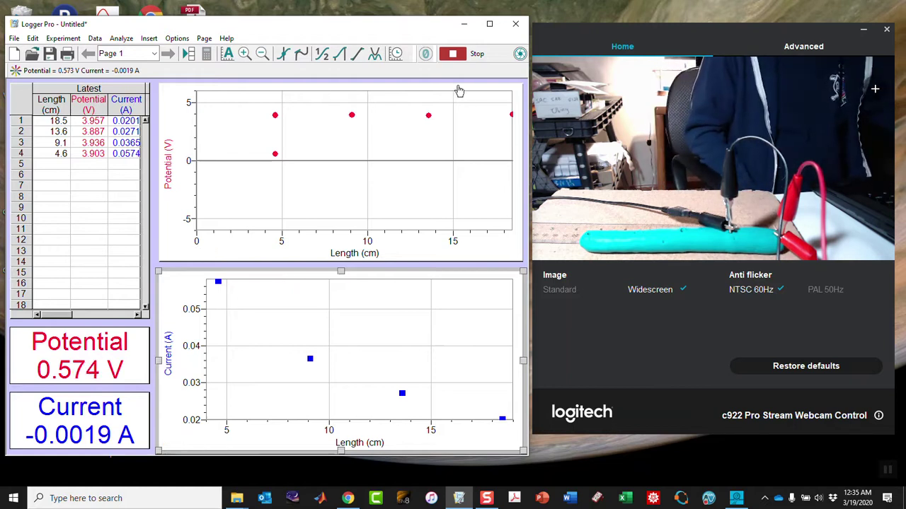
left_click(453, 53)
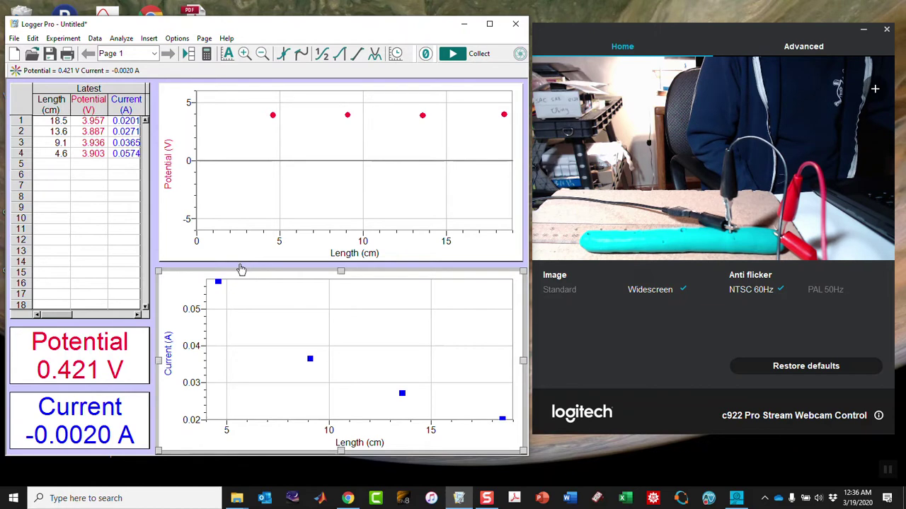
left_click(226, 90)
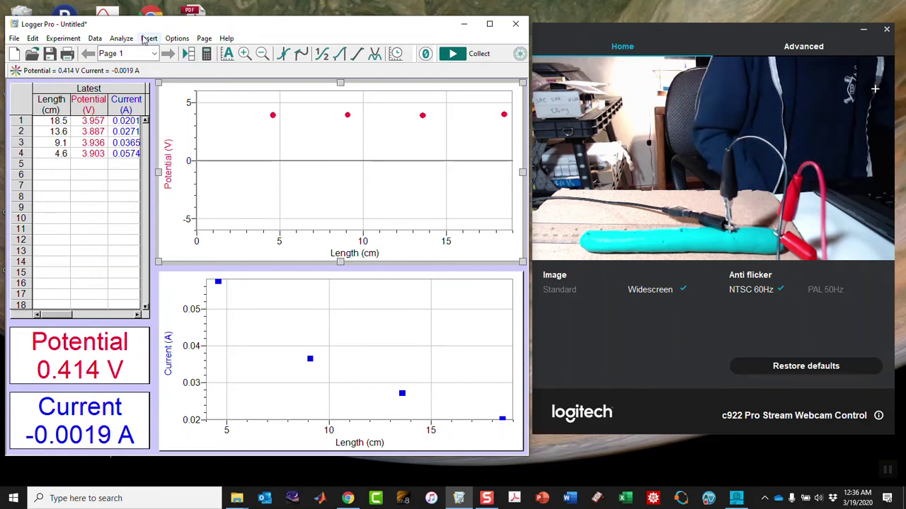
Insert a third graph, maximize Logger Pro, and drag the new graph up over the Potential graph
left_click(77, 39)
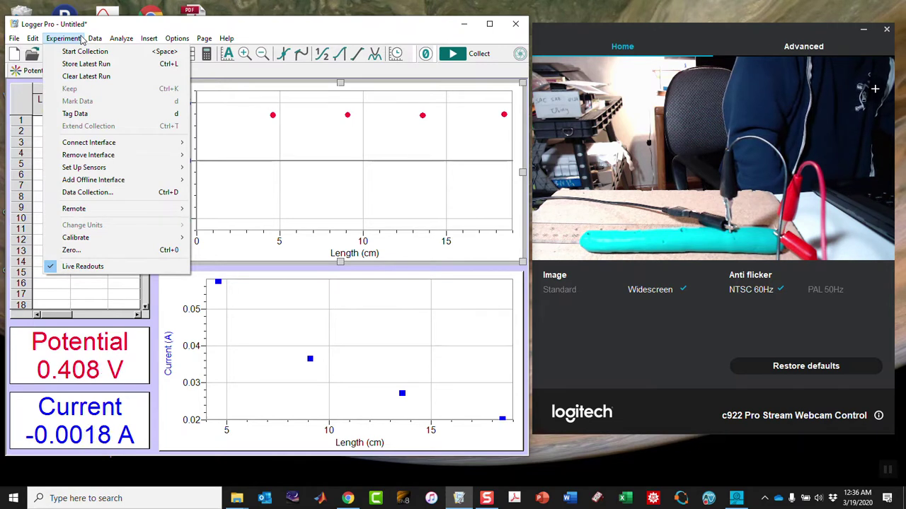
mouse_move(148, 38)
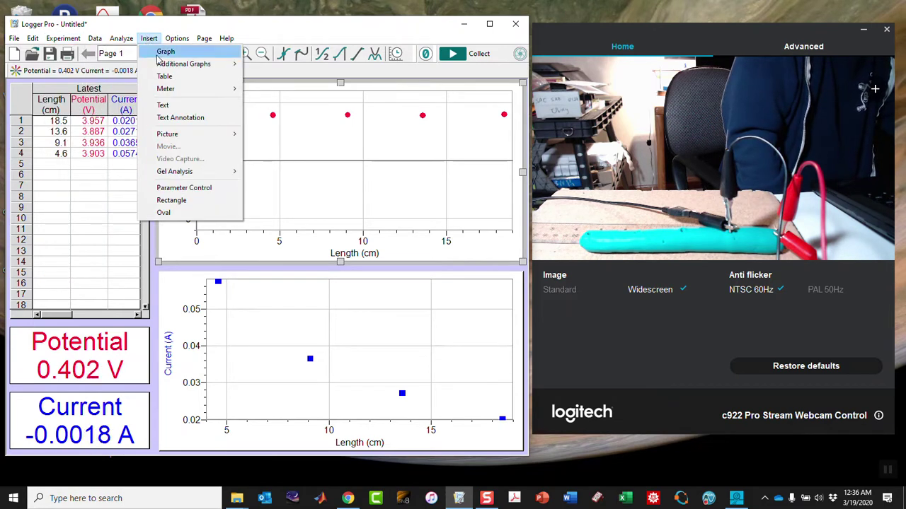
key("Escape")
left_click(489, 23)
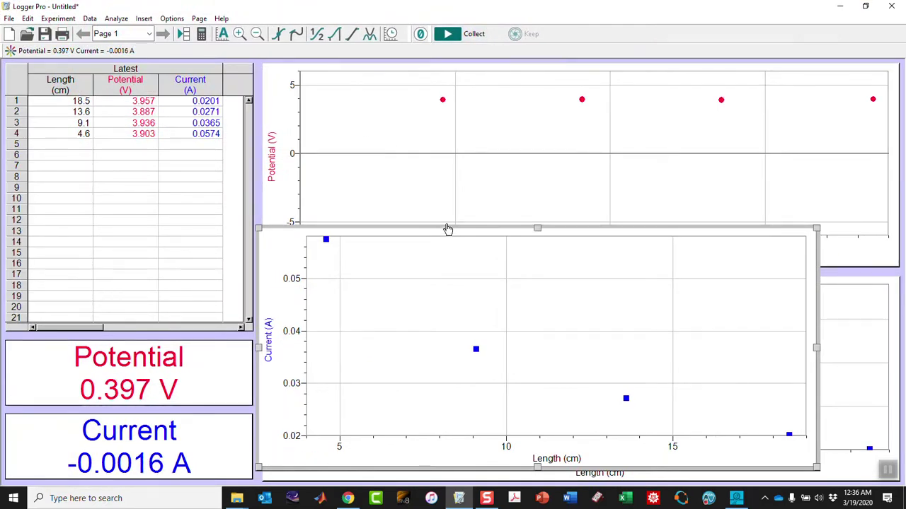
left_click_drag(448, 232, 440, 116)
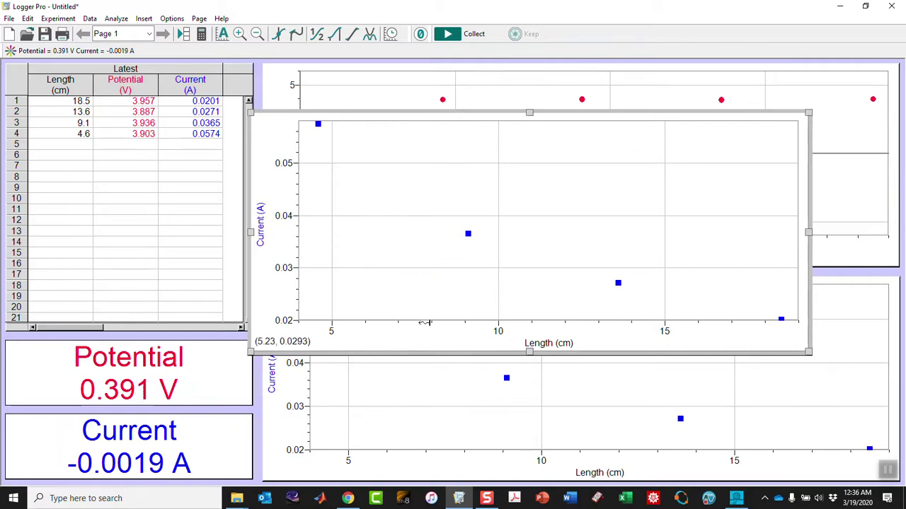
left_click(545, 343)
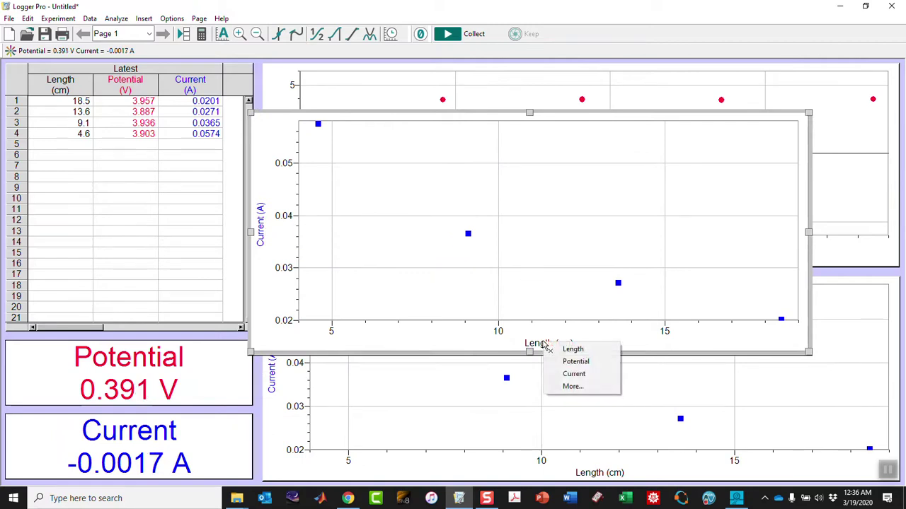
Plot the new graph's Current against Potential and autoscale it to about 3.88–3.96 V
left_click(574, 361)
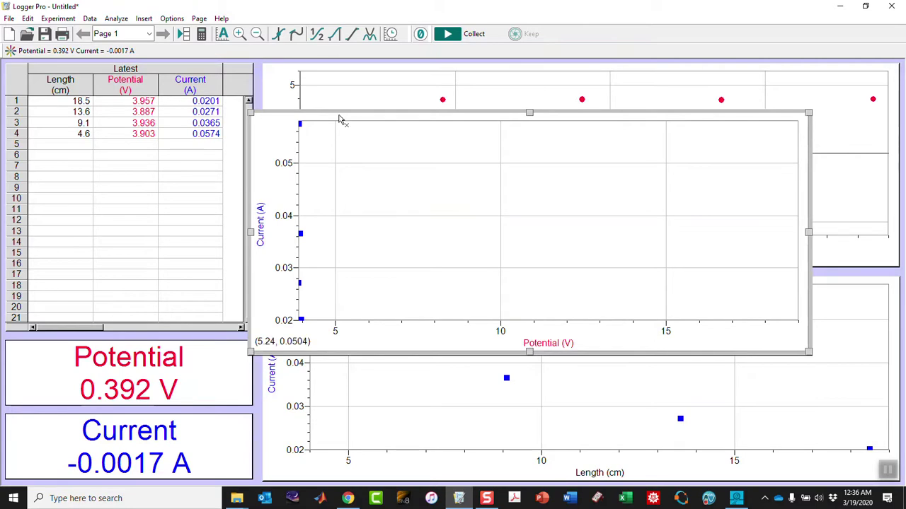
left_click(222, 34)
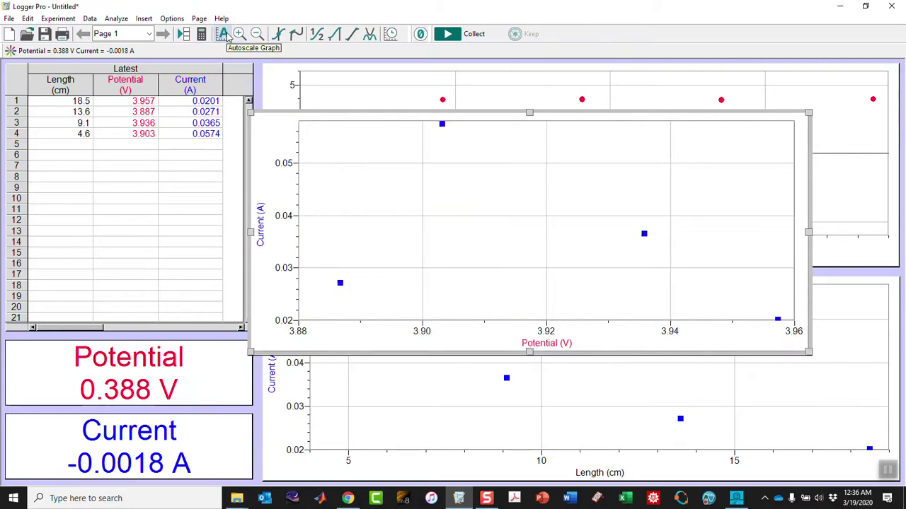